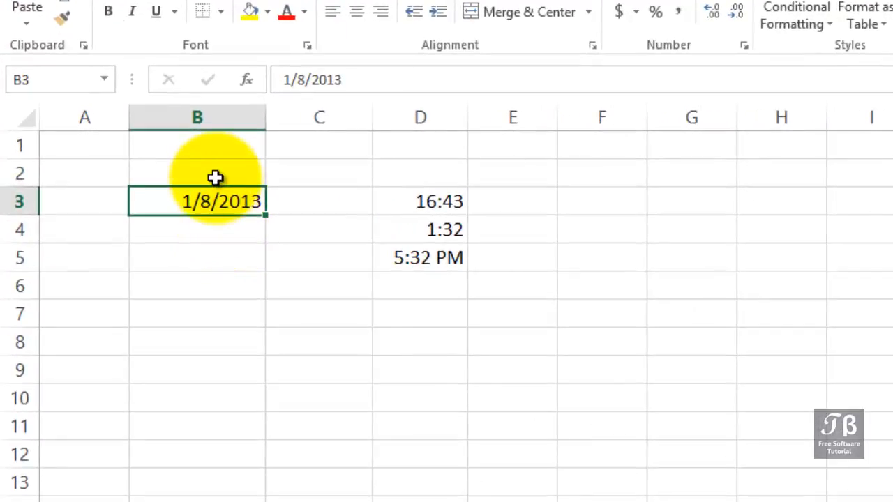
Enter the date 5/5/2013 in cell B2.
click(215, 177)
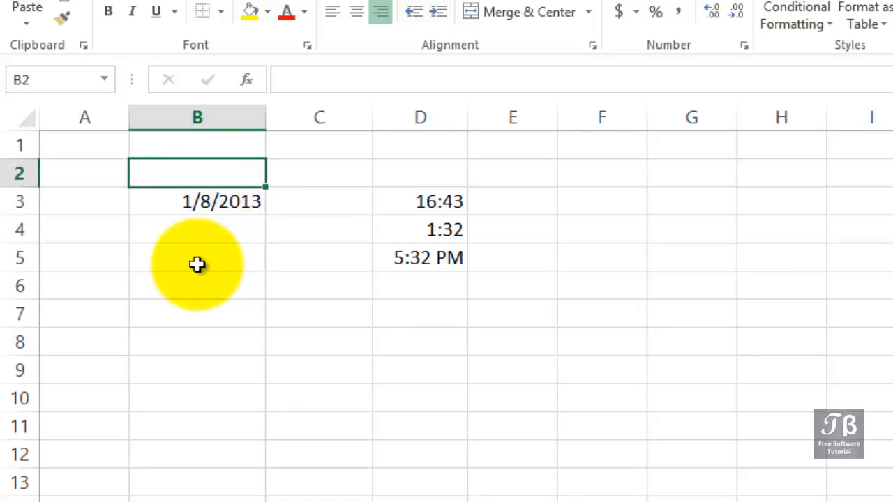
text(5/5/)
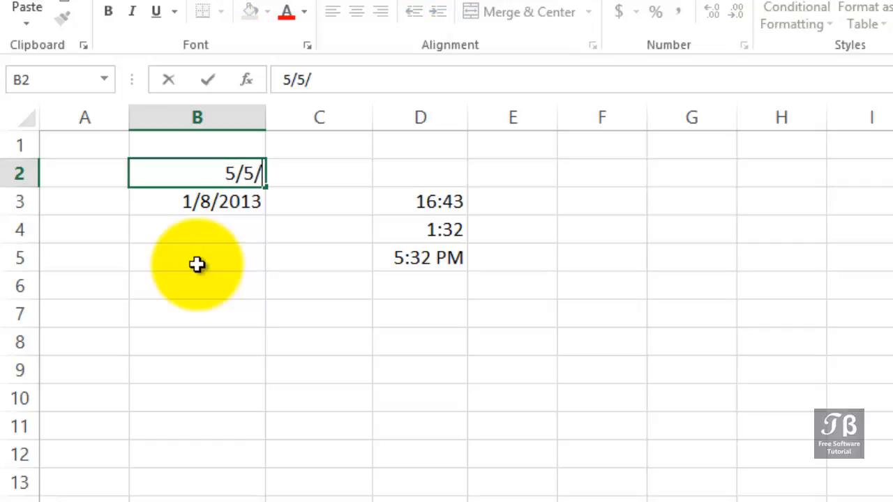
text(2013)
key(Return)
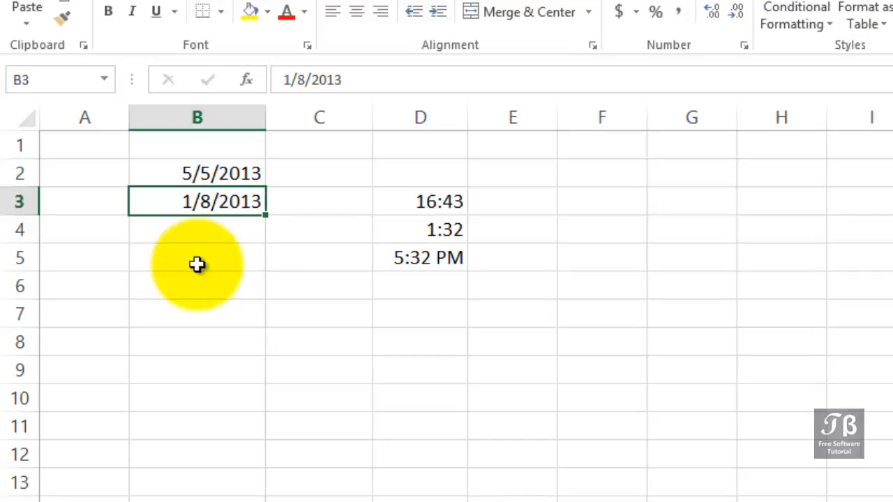
Enter the date in cell B4 with hyphens and a two-digit year, as 6-7-13.
key(Down)
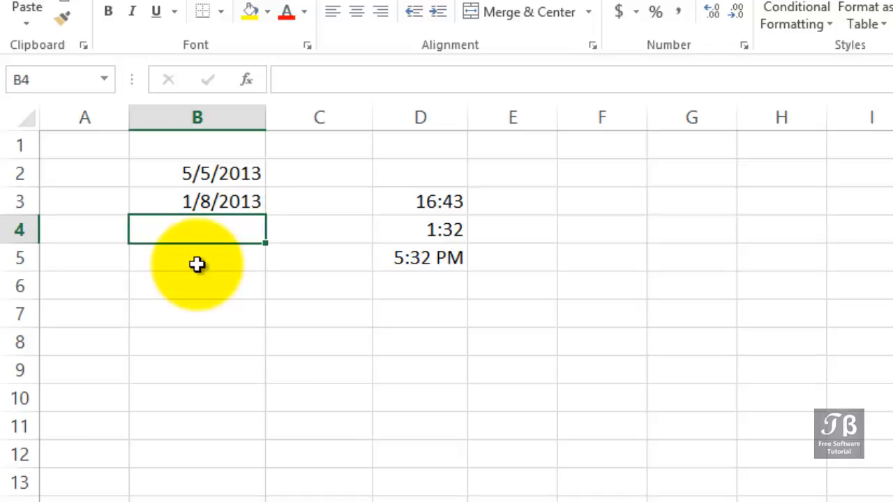
text(6-)
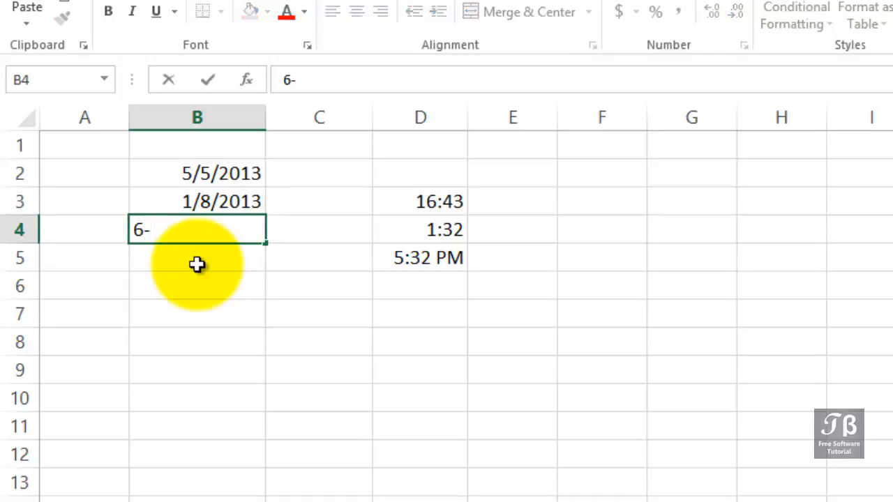
text(7-13)
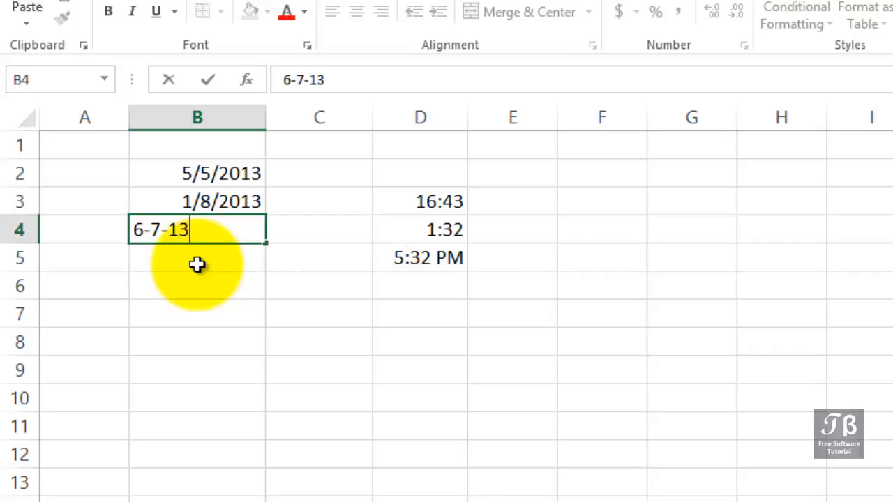
key(Return)
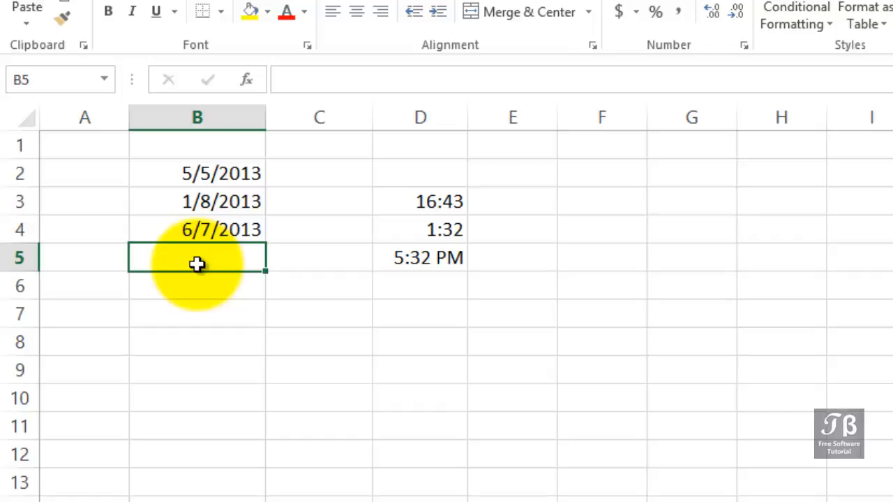
Enter the date 12/21/30 with a two-digit year in cell B6.
key(Return)
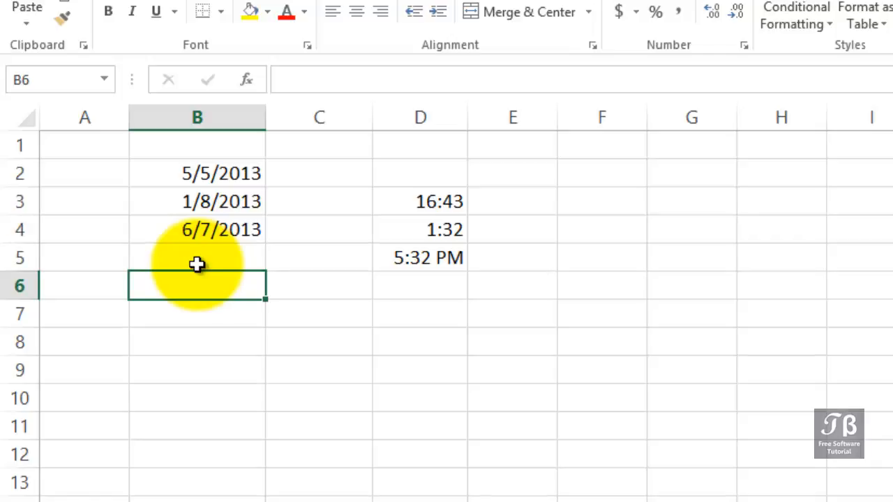
text(1)
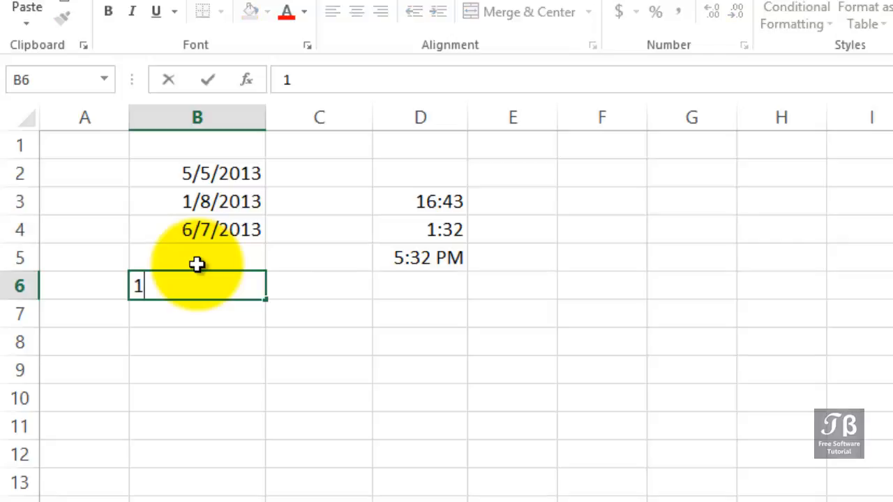
text(2/21/)
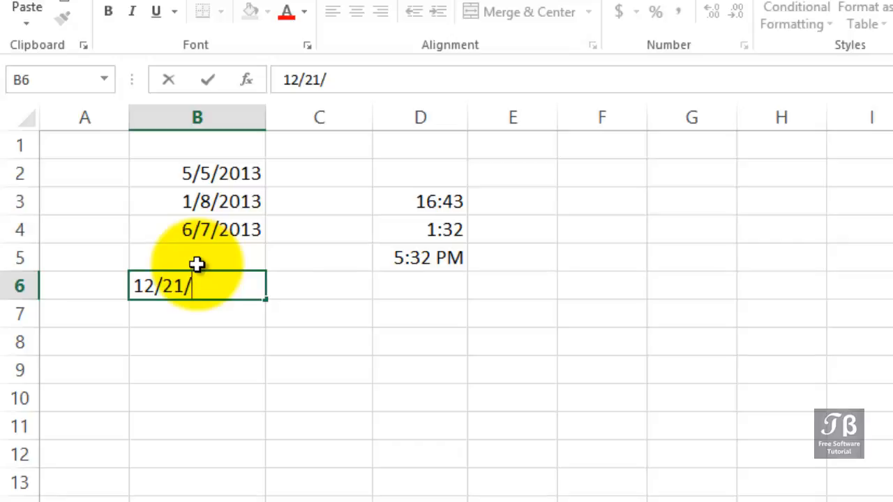
text(30)
key(Return)
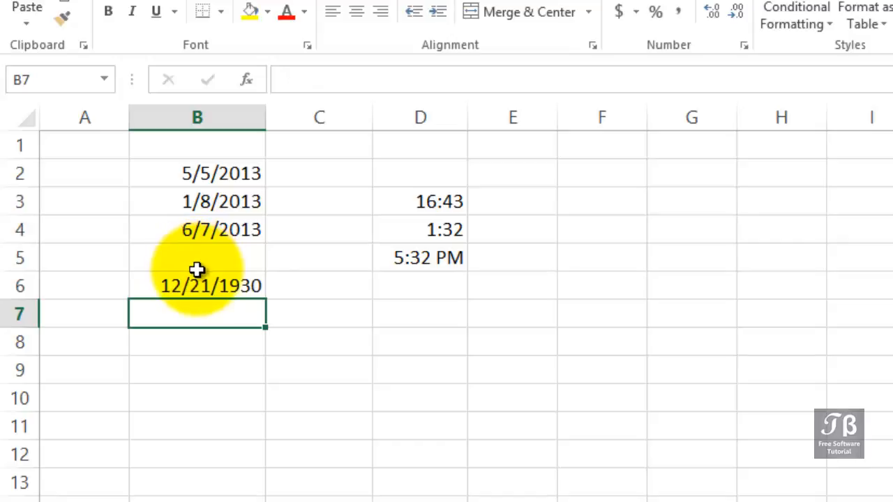
click(196, 287)
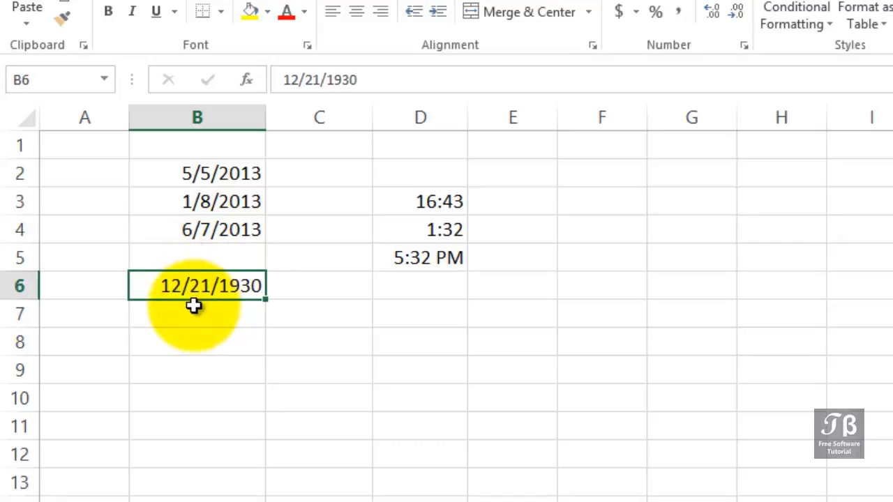
Enter the date 12/21/2029 in cell B7.
click(193, 312)
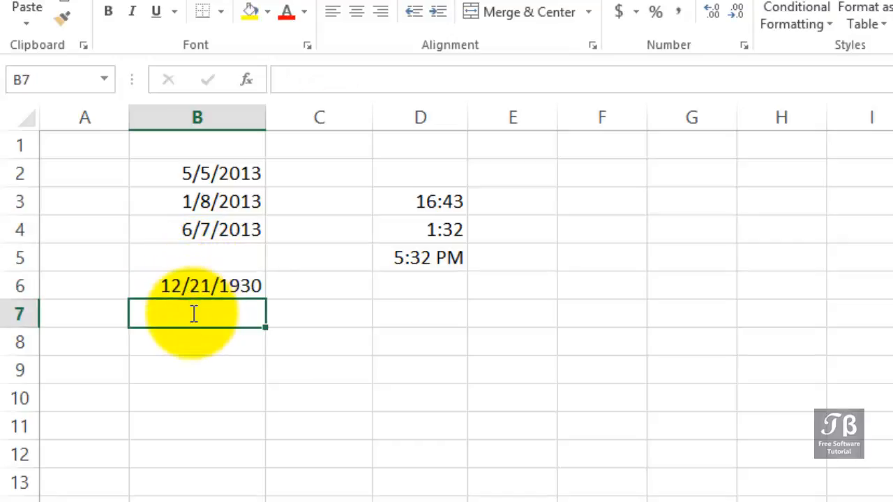
text(12/21/)
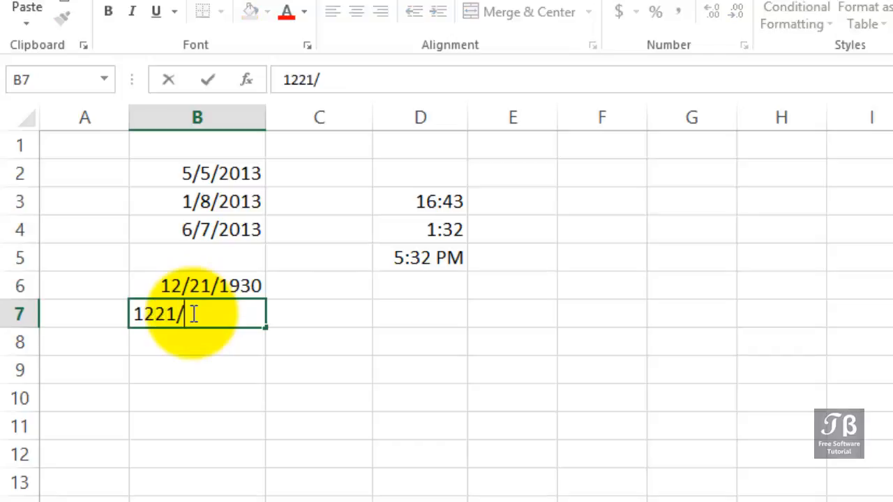
key(BackSpace)
key(BackSpace)
key(BackSpace)
text(/21/)
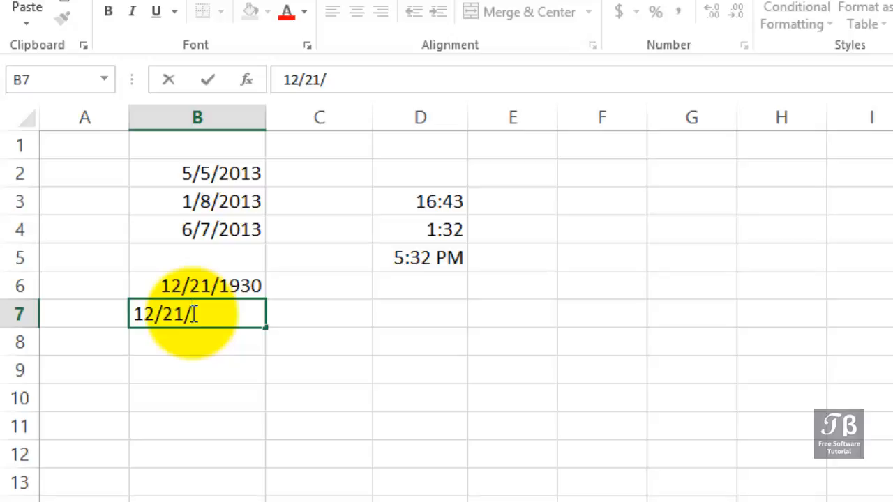
text(2029)
key(Return)
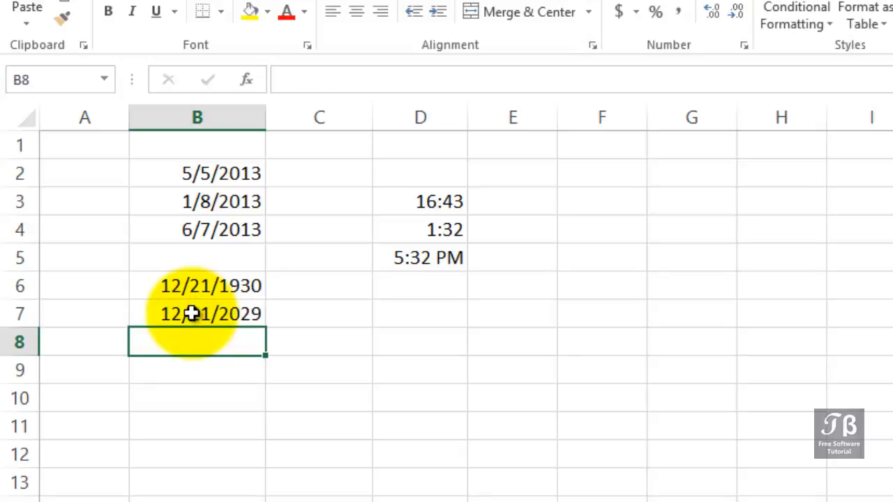
click(192, 314)
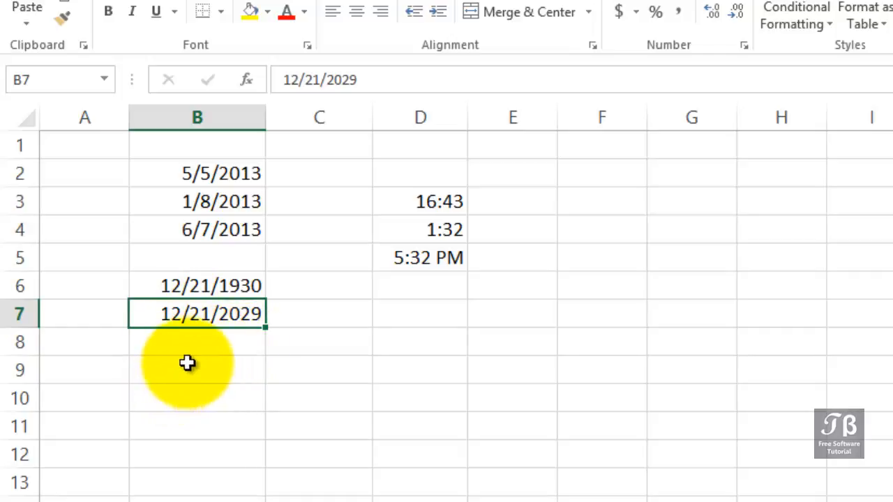
Note the two-digit year ranges beside the dates: 30-99 in cell C6 and 0-29 in cell C7.
click(207, 290)
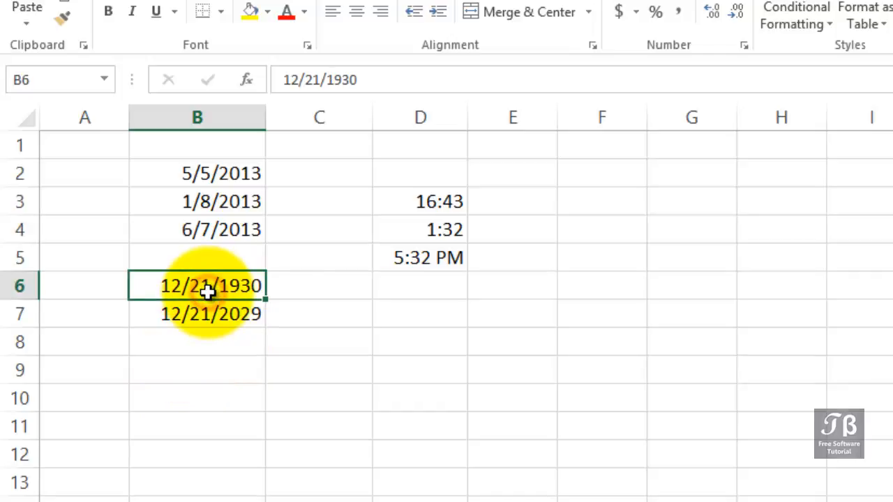
click(298, 286)
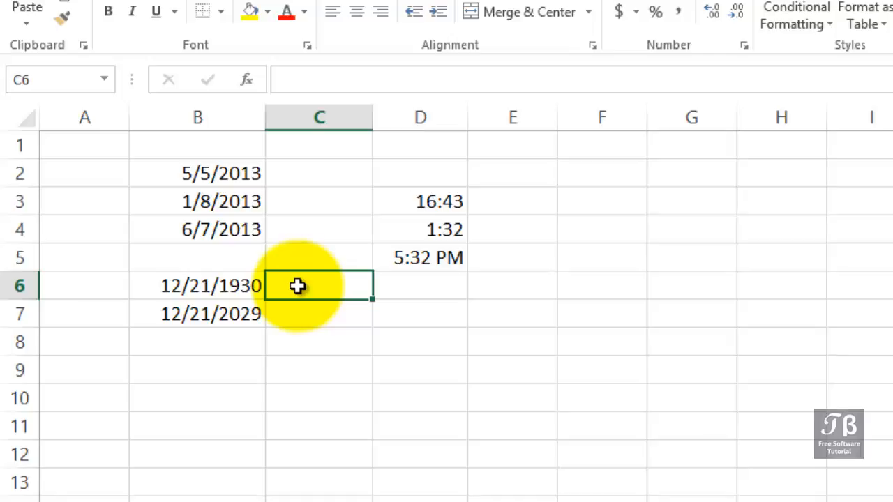
double_click(297, 286)
text(30)
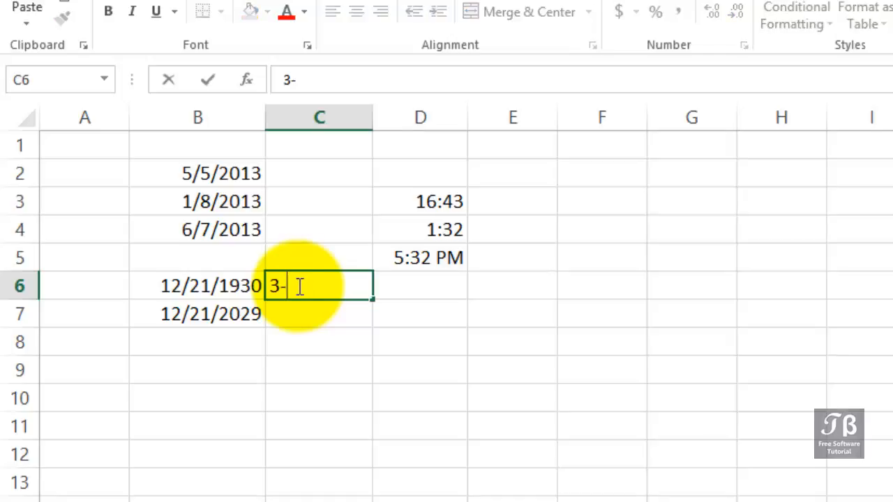
text(-99)
key(Return)
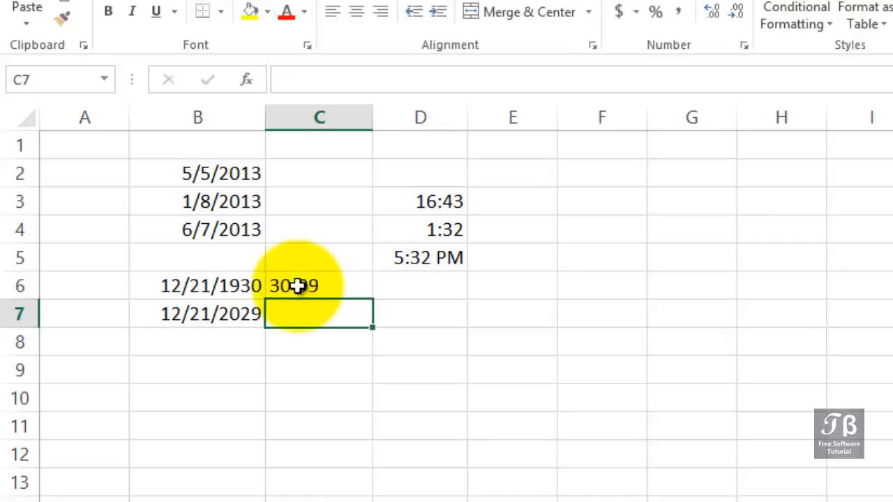
text(0-29)
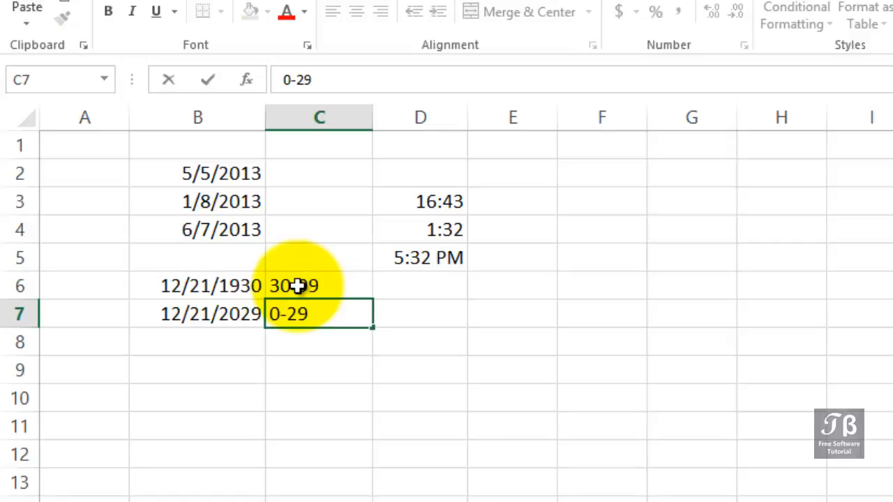
key(ctrl+Return)
key(Return)
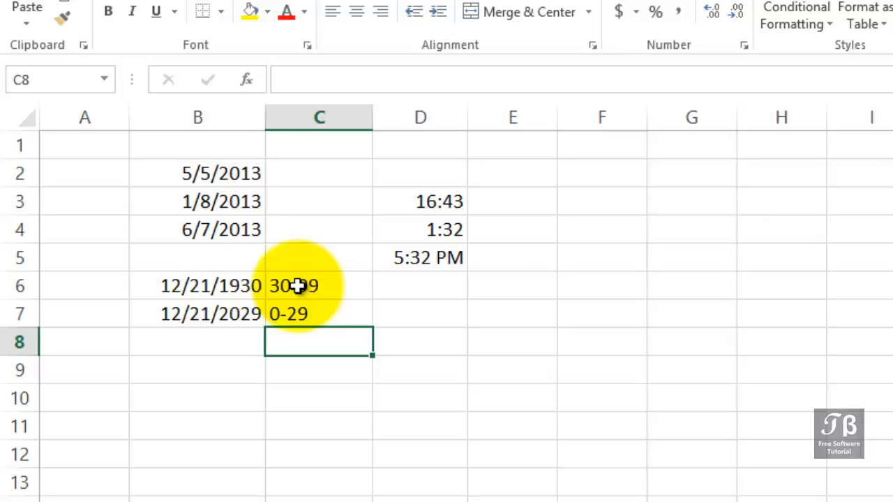
Examine the dates in B6 and B4 and compare the displayed times in D3:D5 with their underlying stored values.
click(245, 291)
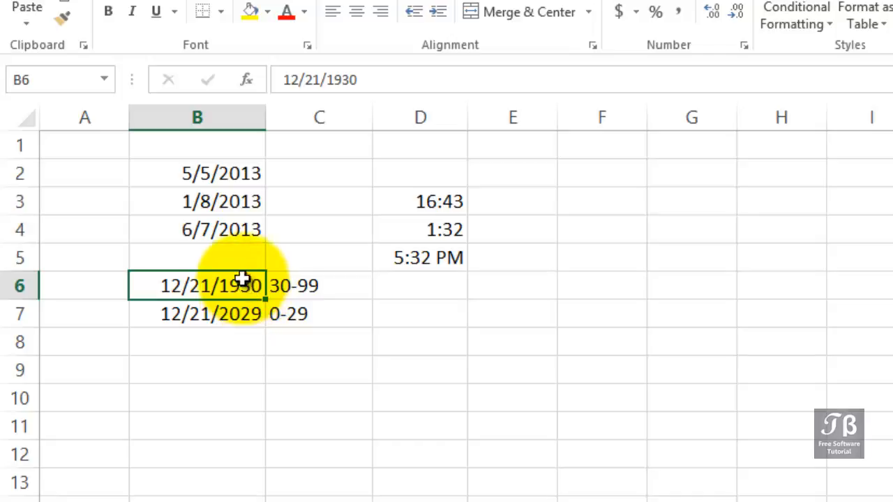
click(235, 235)
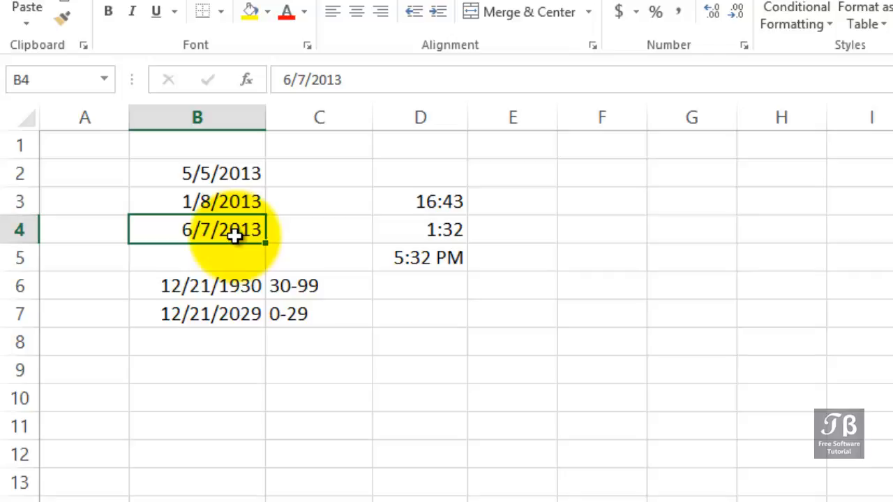
click(417, 211)
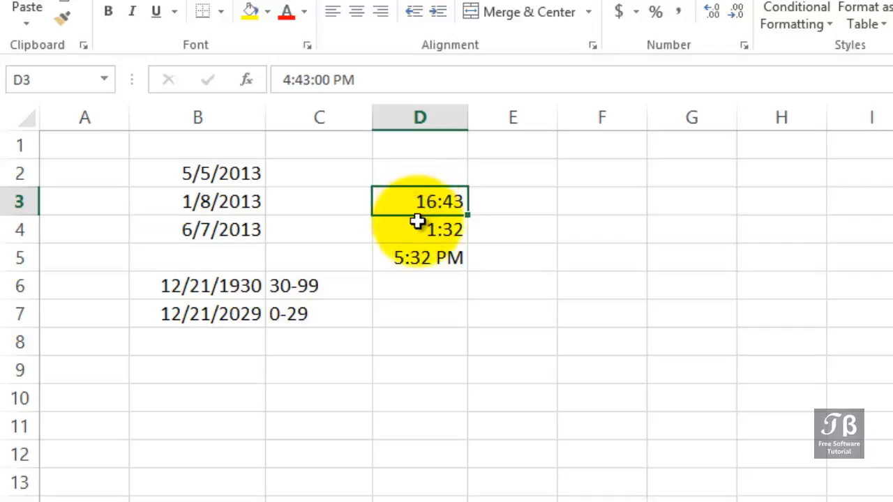
click(417, 222)
click(417, 250)
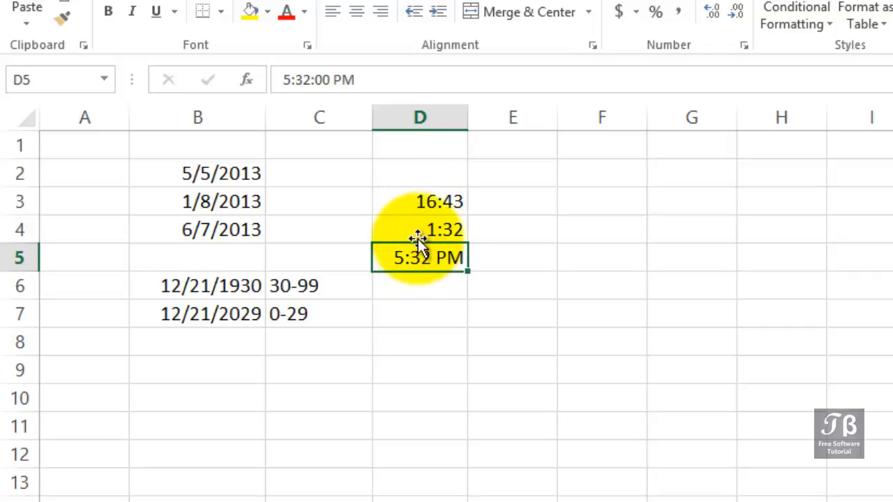
click(375, 83)
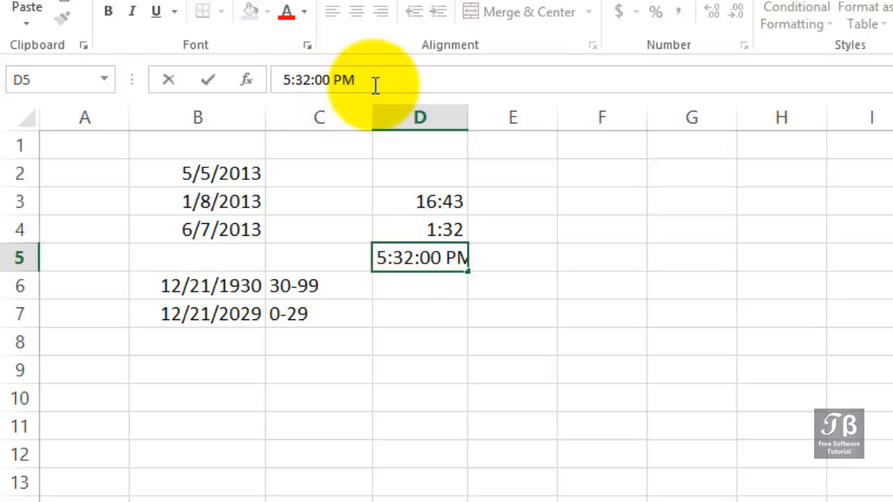
key(Escape)
click(425, 229)
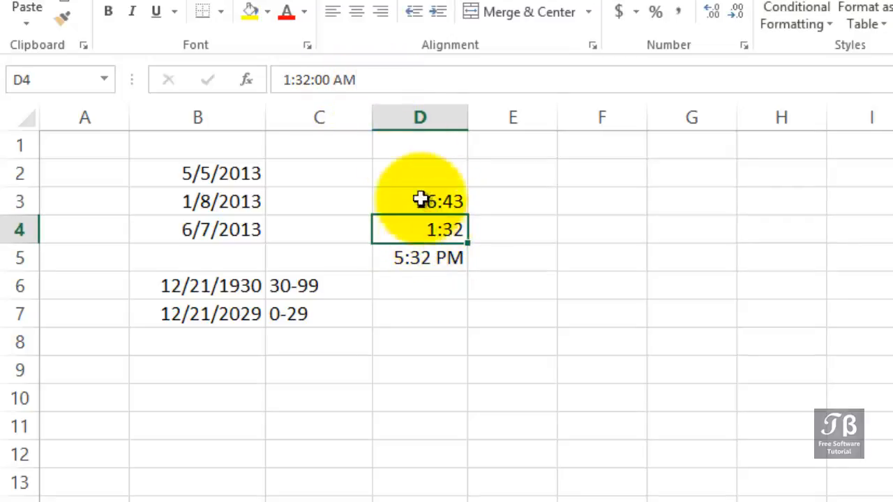
click(383, 83)
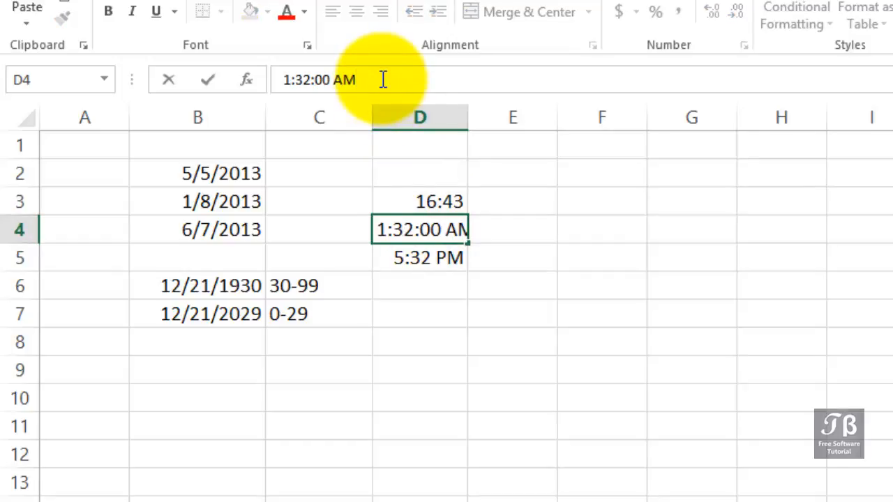
click(417, 201)
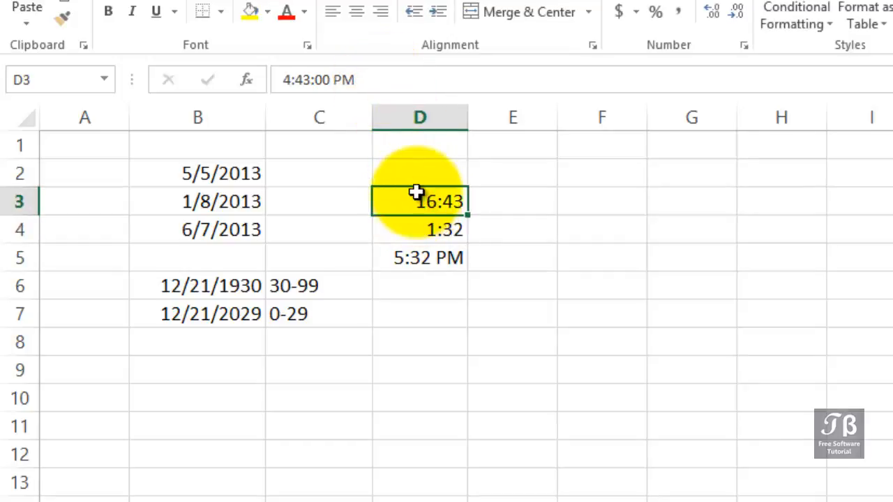
click(382, 83)
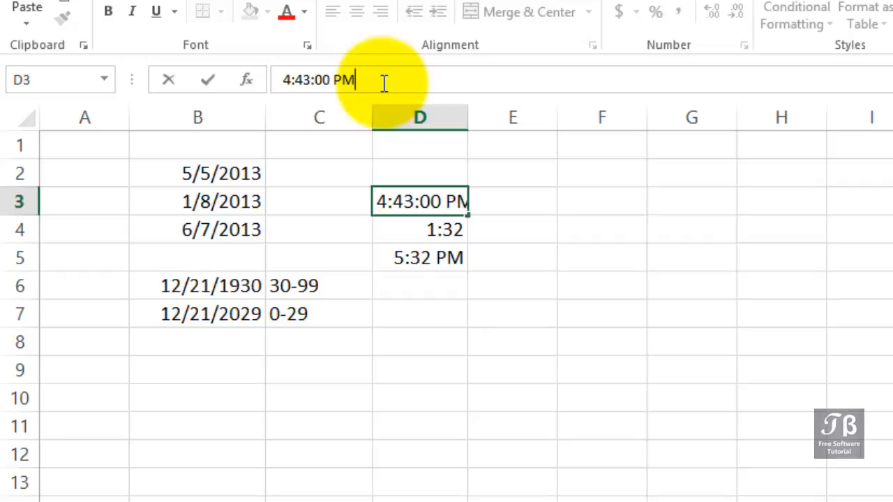
key(Return)
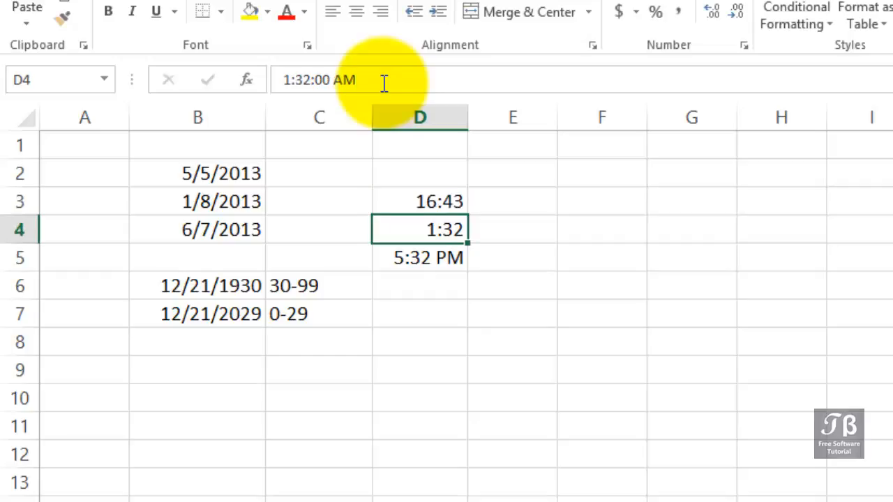